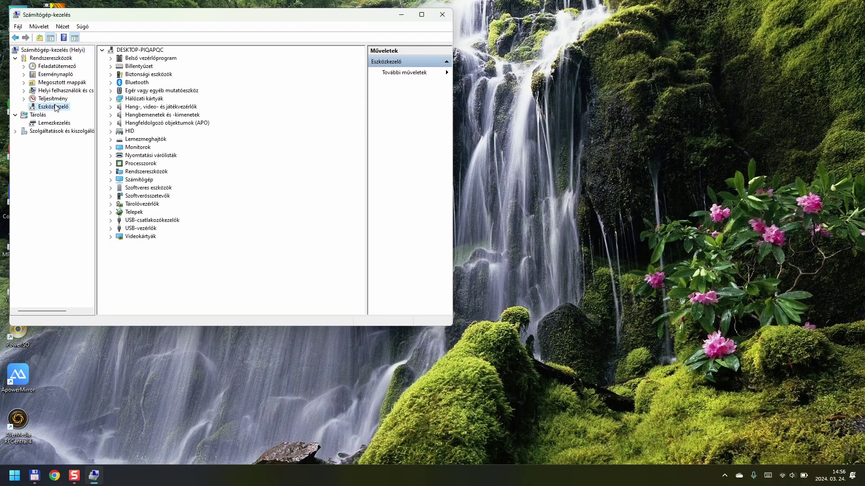
- Check that the DVB-T/T2/C USB Stick is listed among the sound, video and game controllers, and close Computer Management
double_click(145, 108)
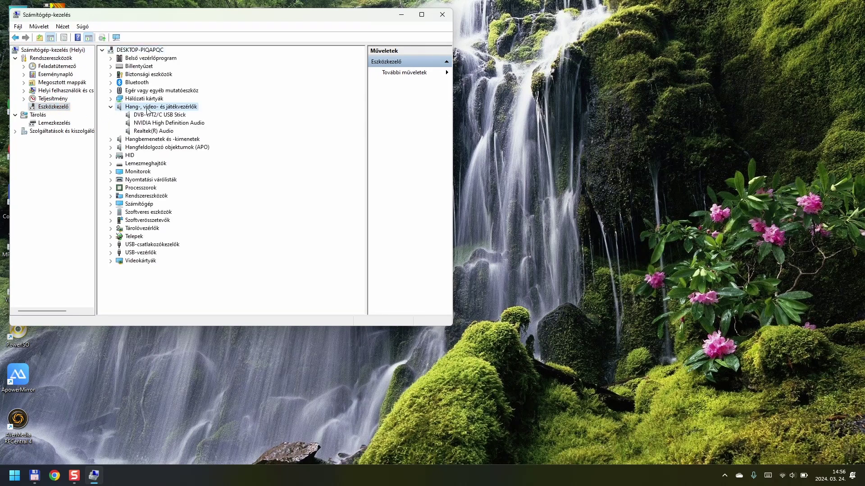
left_click(152, 117)
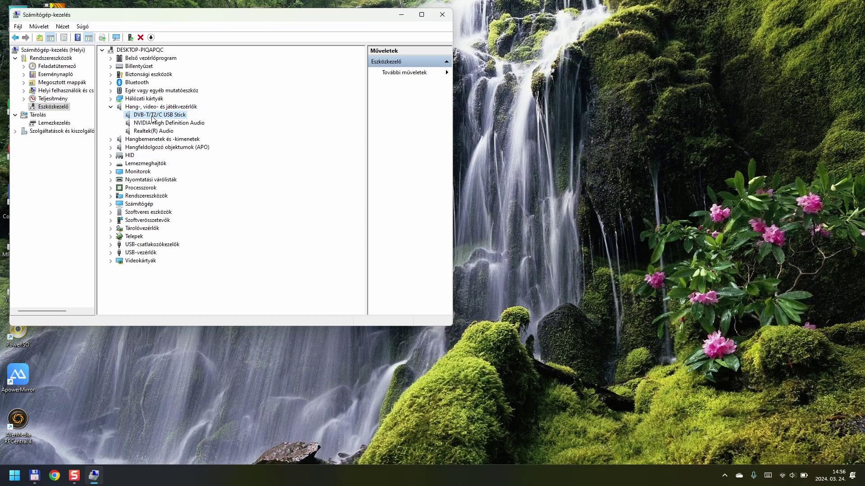
left_click(436, 21)
- Open MPC-HC x64 and set its default capture device to digital, with tuner Digital TV and receiver AVStream TS Capture
double_click(32, 239)
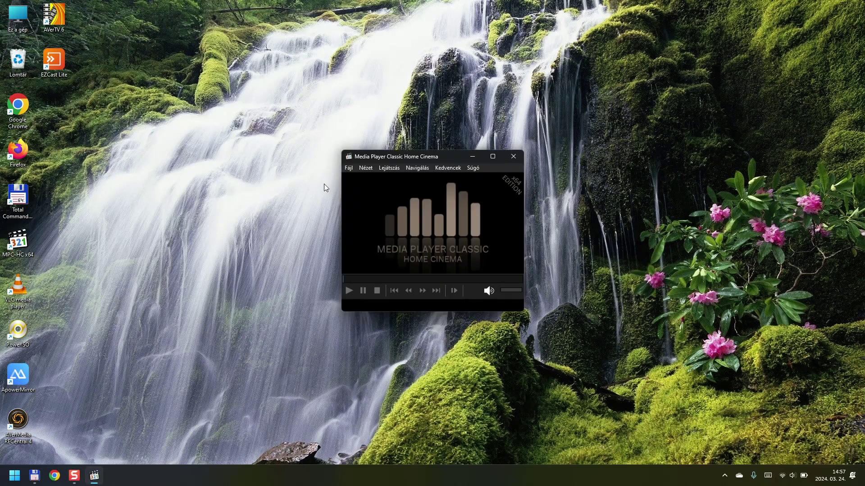
right_click(410, 221)
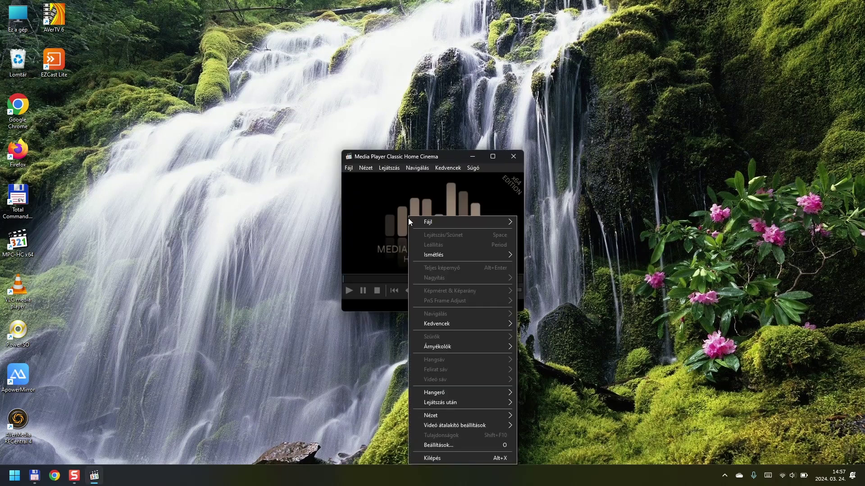
left_click(433, 446)
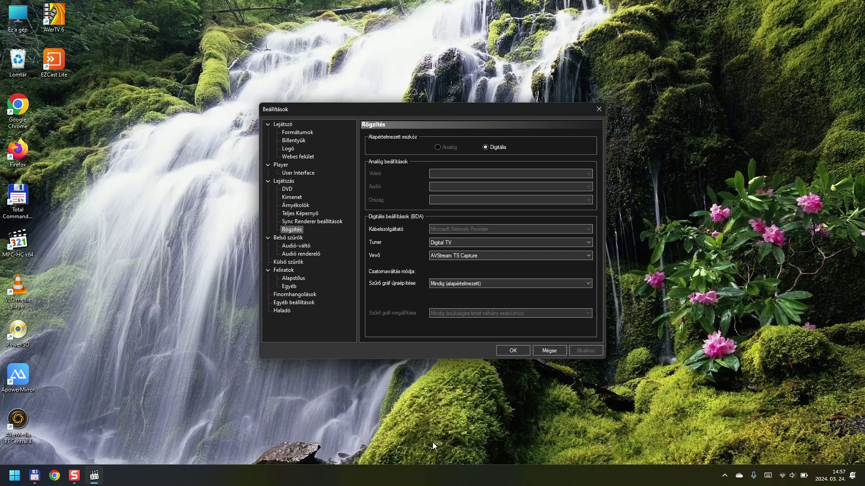
left_click(485, 148)
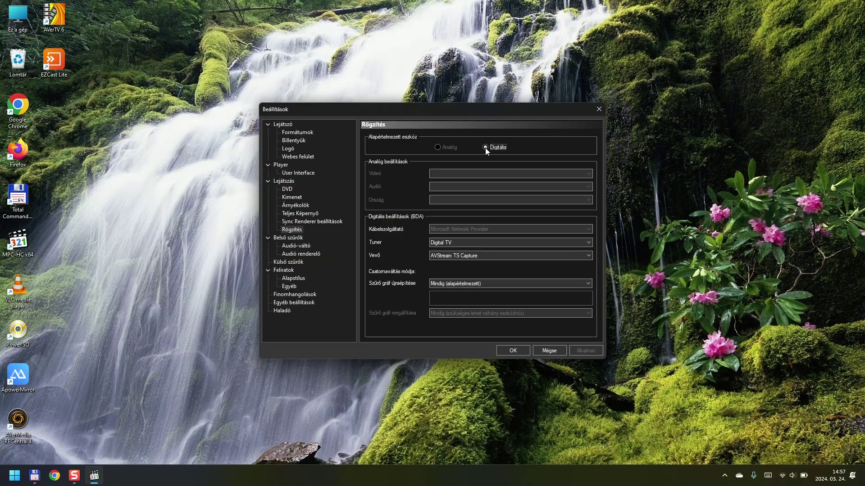
left_click(456, 245)
left_click(459, 251)
left_click(459, 256)
left_click(460, 260)
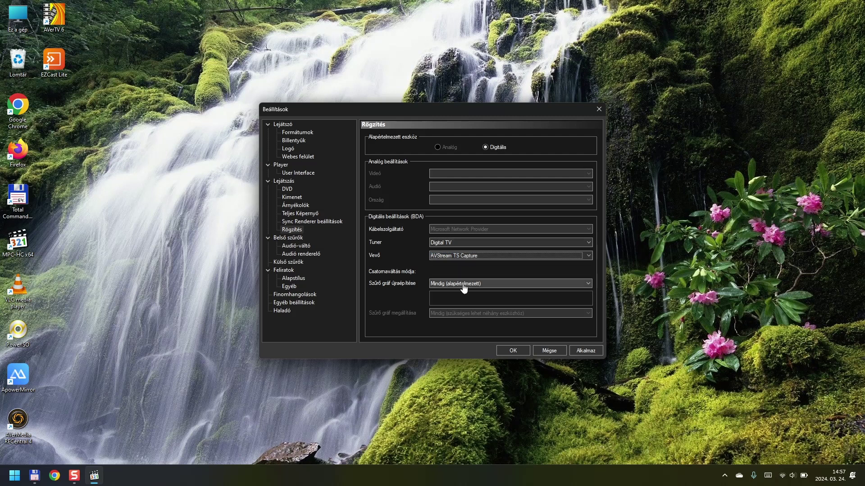
left_click(504, 350)
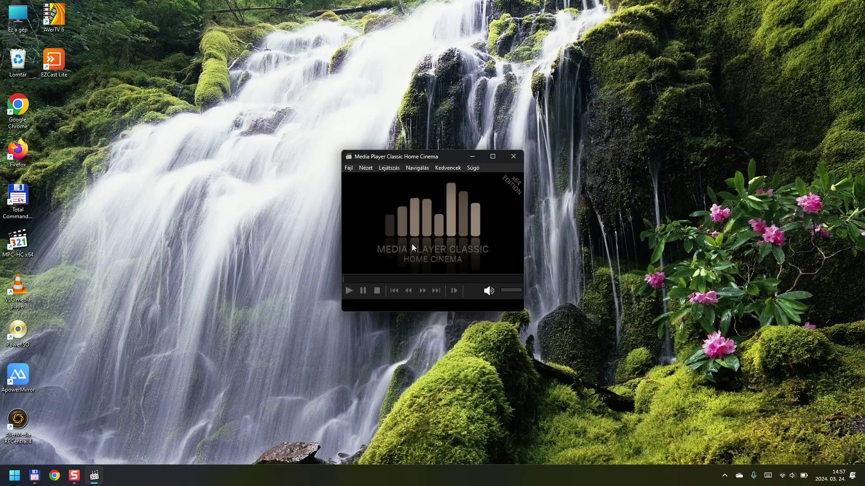
- Open the DVB device and start a tuner scan from 474000 to 858000 with a bandwidth of 8000
left_click(348, 169)
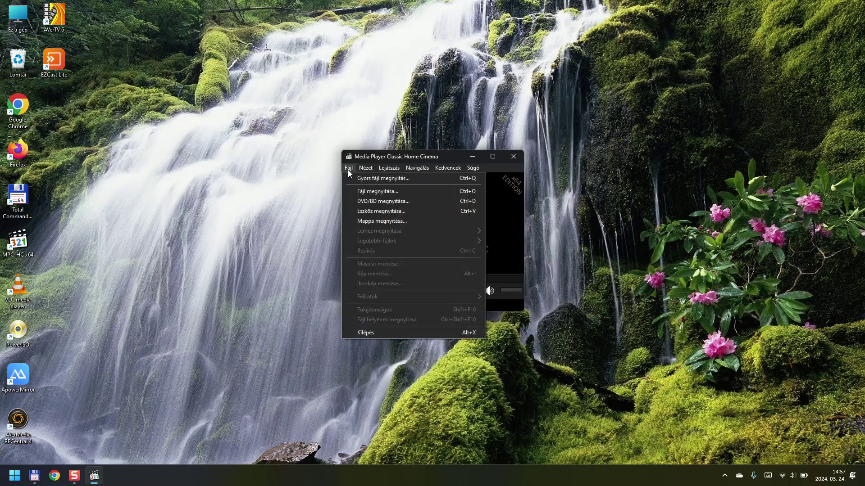
left_click(366, 211)
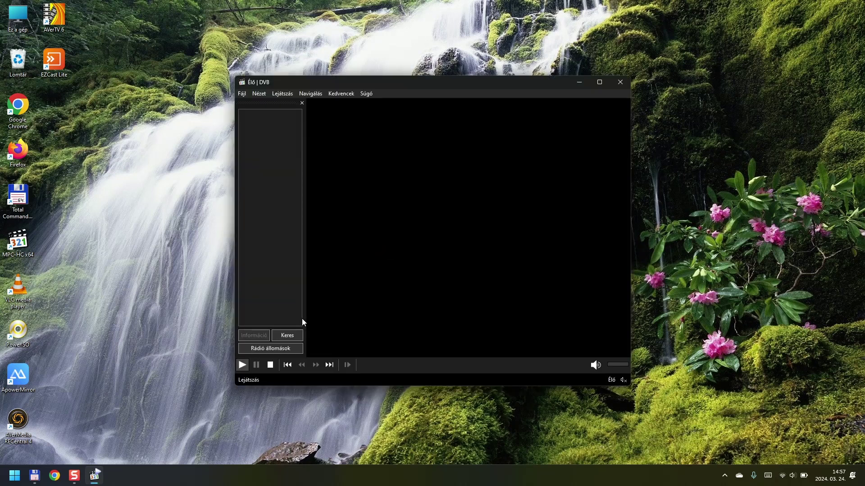
left_click(287, 337)
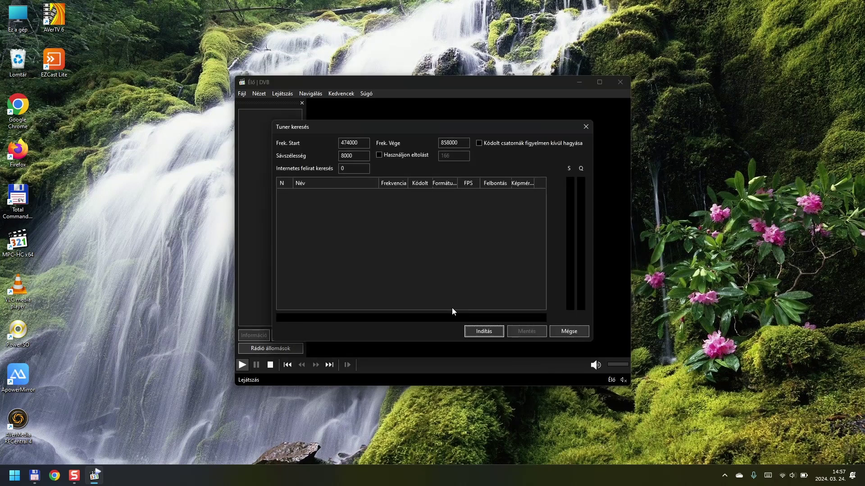
left_click(475, 331)
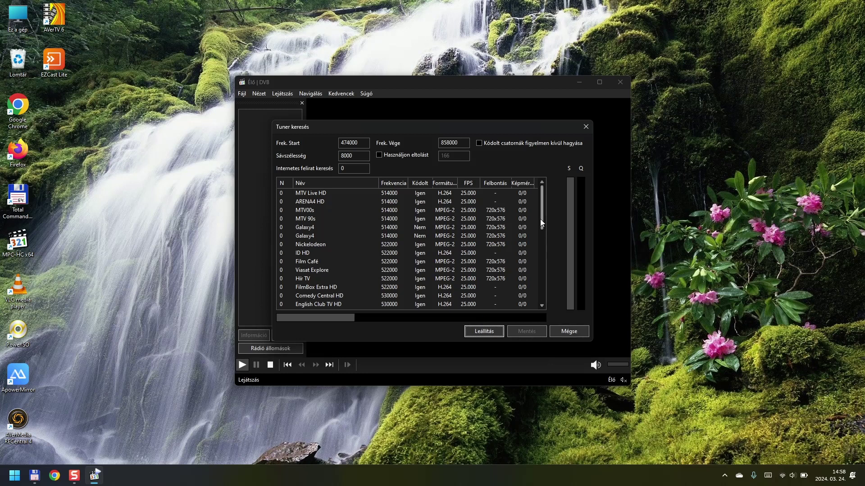
- Follow the newest channels being added to the end of the scan list, with their frequency, encryption and format
left_click_drag(542, 219, 554, 292)
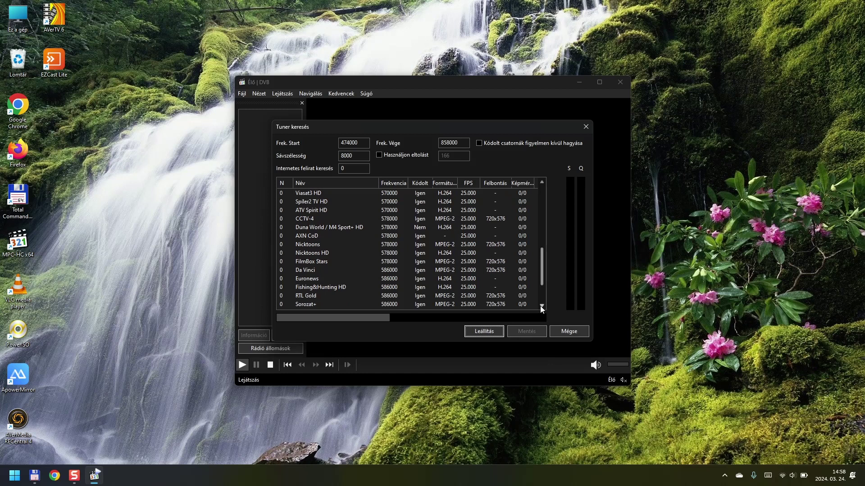
left_click(543, 306)
left_click(542, 306)
left_click(542, 305)
left_click(543, 306)
left_click(542, 306)
left_click(543, 306)
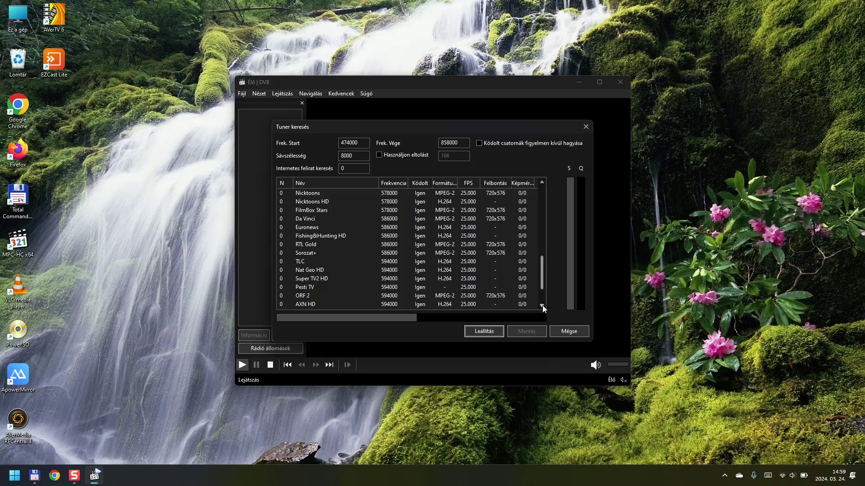
left_click(543, 306)
left_click(542, 305)
left_click(542, 305)
left_click(542, 306)
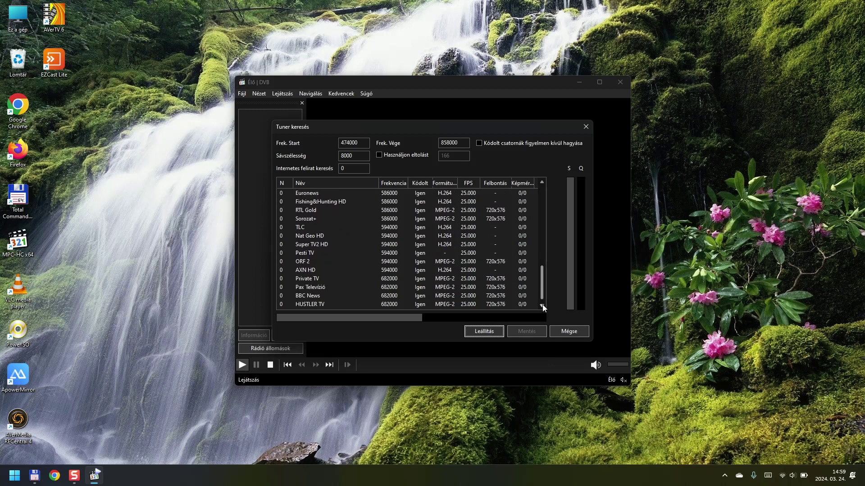
left_click(543, 306)
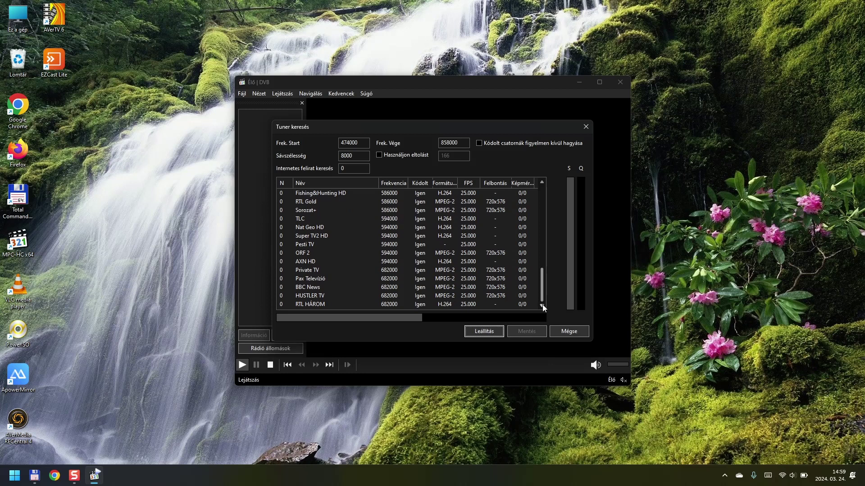
left_click(542, 306)
left_click(543, 305)
left_click(543, 305)
left_click(543, 306)
left_click(542, 305)
left_click(543, 305)
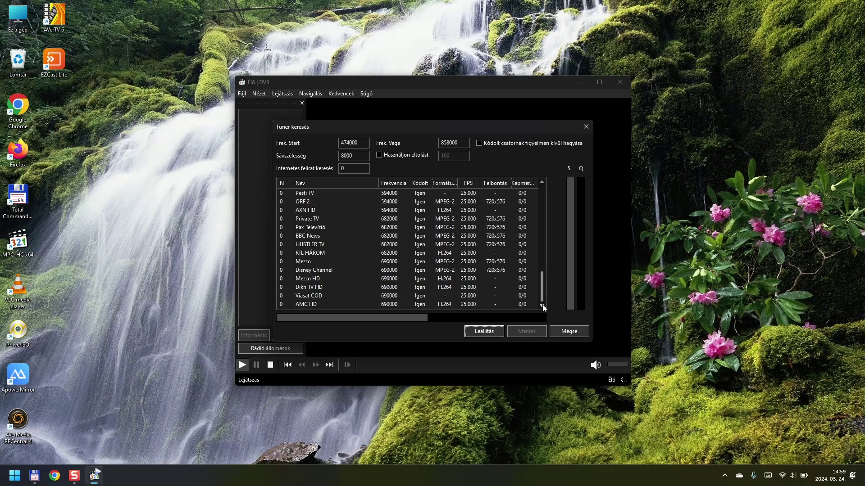
left_click(543, 306)
left_click(542, 305)
left_click(542, 305)
left_click(542, 306)
left_click(543, 306)
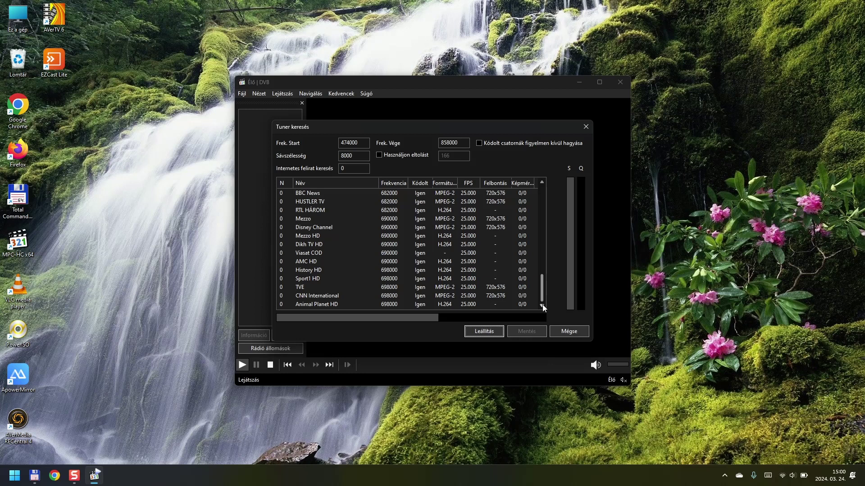
- Review the found channels from the latest entries back to the first one in the scan list
left_click(543, 183)
left_click(542, 183)
left_click(543, 183)
left_click(542, 183)
left_click(542, 183)
left_click(542, 183)
left_click(542, 184)
left_click(543, 184)
left_click(543, 183)
left_click(543, 184)
left_click(542, 183)
left_click(543, 183)
left_click(542, 183)
left_click(542, 183)
left_click(542, 183)
left_click(542, 183)
left_click(543, 183)
left_click(543, 183)
left_click(542, 183)
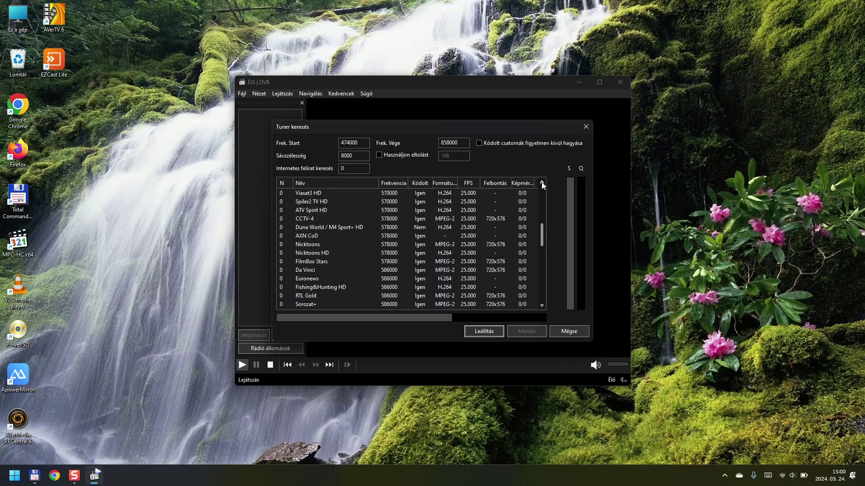
left_click(542, 183)
left_click(542, 184)
left_click(542, 183)
left_click(542, 183)
left_click(543, 183)
left_click(543, 183)
left_click(542, 184)
left_click(543, 183)
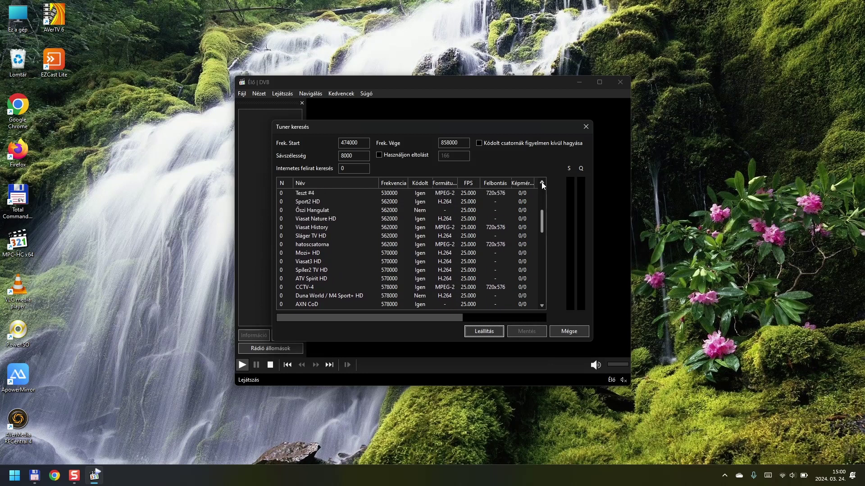
left_click(543, 184)
left_click(542, 183)
left_click(543, 183)
left_click(543, 183)
left_click(542, 183)
left_click(542, 183)
left_click(542, 183)
left_click(542, 183)
left_click(542, 183)
left_click(543, 183)
left_click(542, 183)
left_click(543, 183)
left_click(542, 182)
left_click(542, 183)
left_click(543, 183)
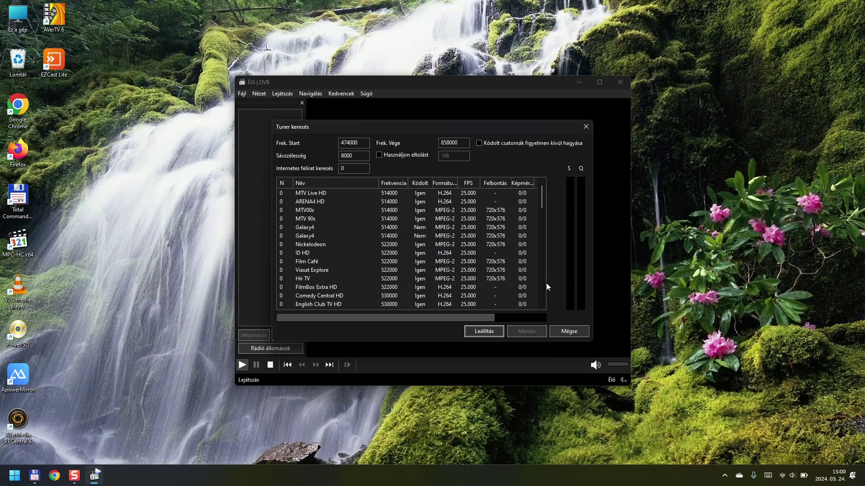
- Check the last entries of the scan list and save the found channels once the scan is complete
scroll(544, 300, "down", 8)
scroll(544, 300, "down", 10)
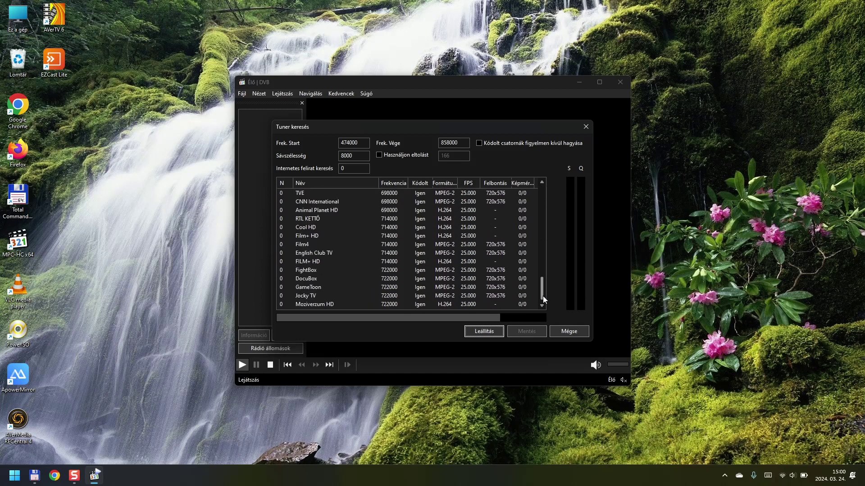
scroll(543, 308, "down", 1)
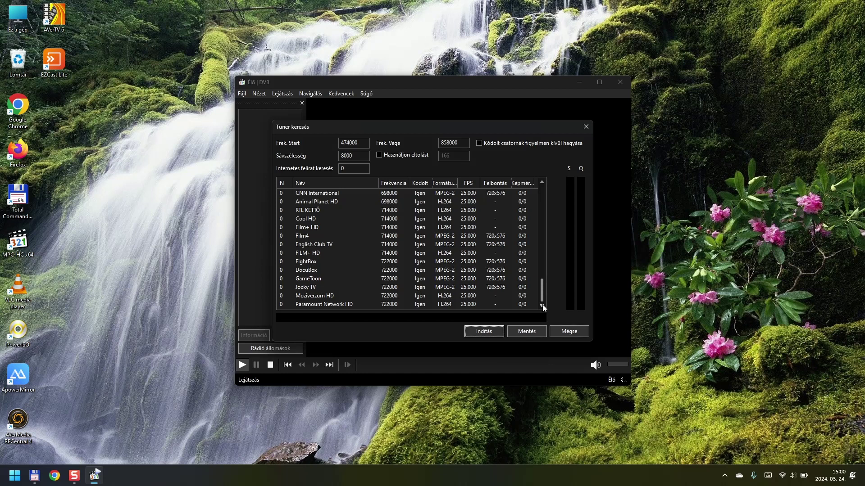
left_click(530, 336)
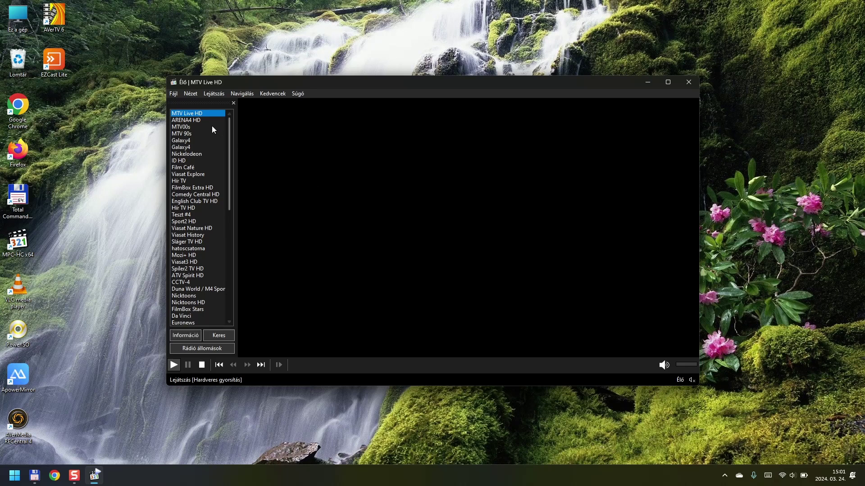
- Tune in turn to the TV channels ARENA4 HD, MTV00s, Teszt #4, Duna World / M4 Sport+ HD and Euronews
left_click(201, 122)
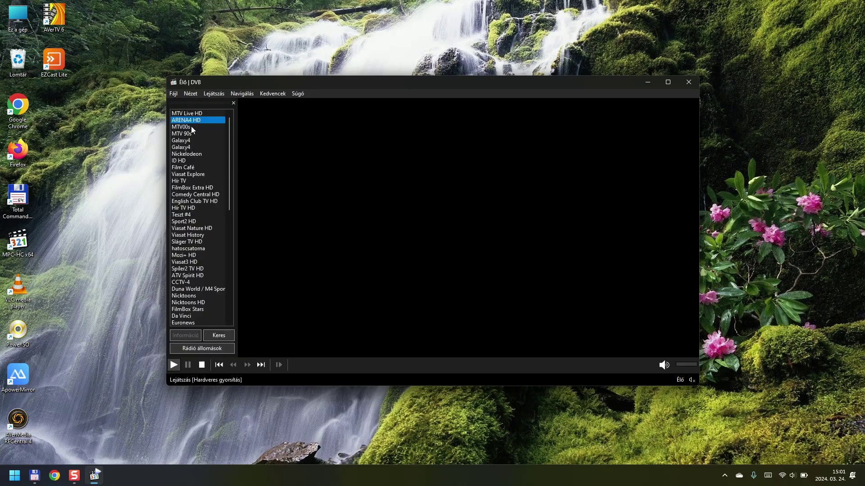
left_click(192, 128)
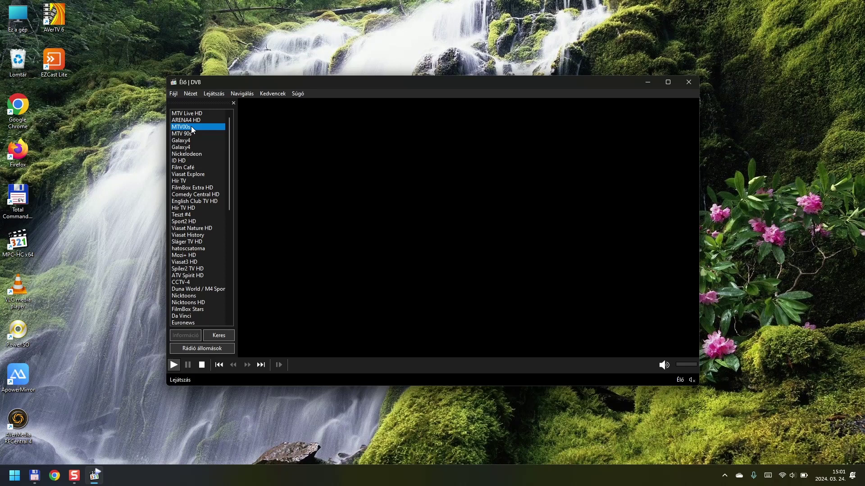
left_click(191, 216)
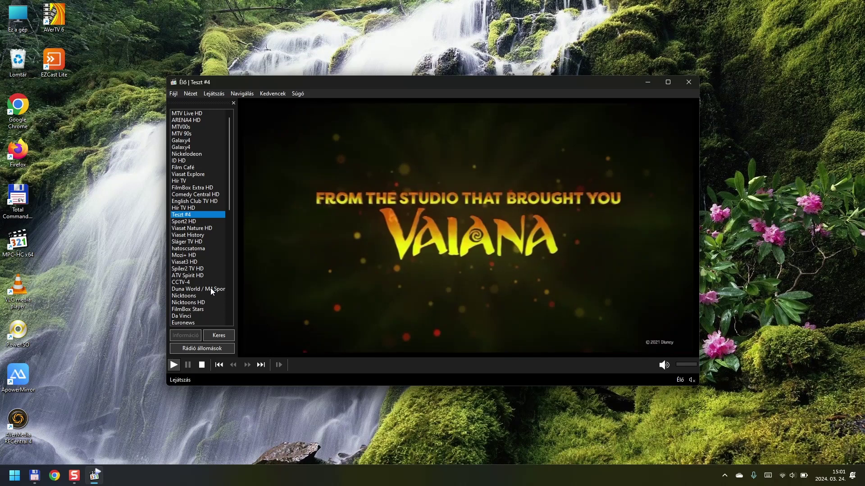
left_click(212, 289)
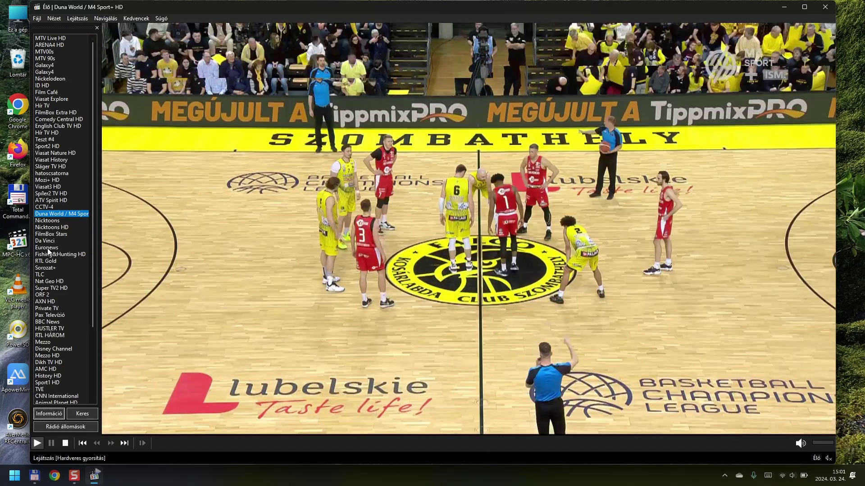
left_click(48, 248)
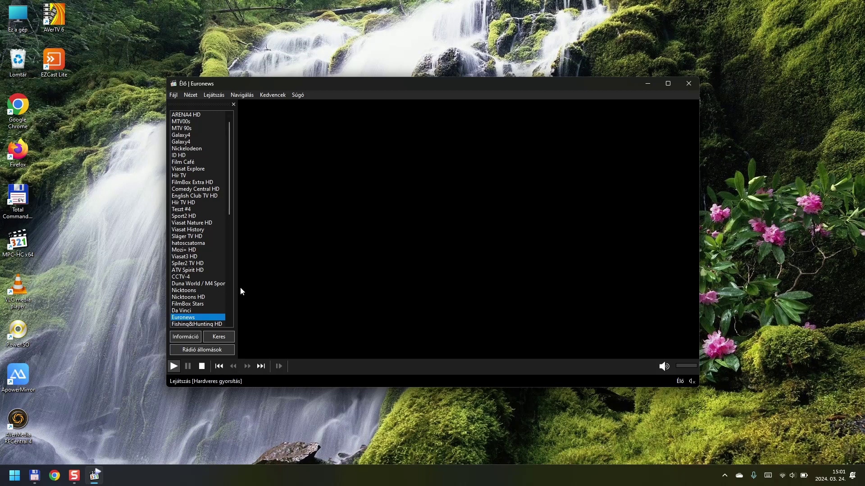
- Show the radio stations and try Őszi Hangulat, AXN CoD, Pesti TV and Viasat COD one after another
left_click(218, 351)
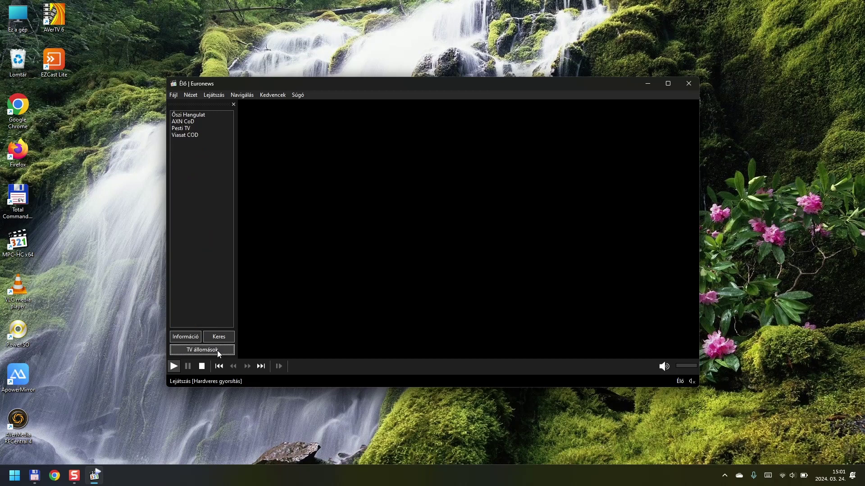
double_click(194, 117)
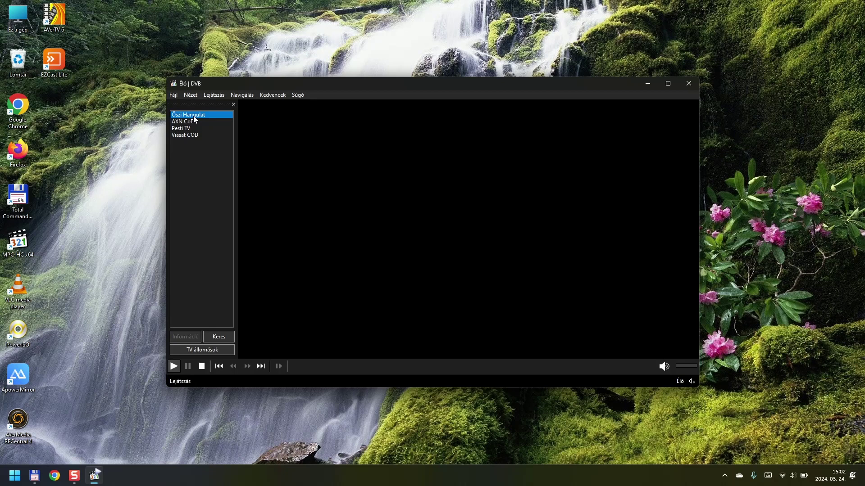
left_click(193, 122)
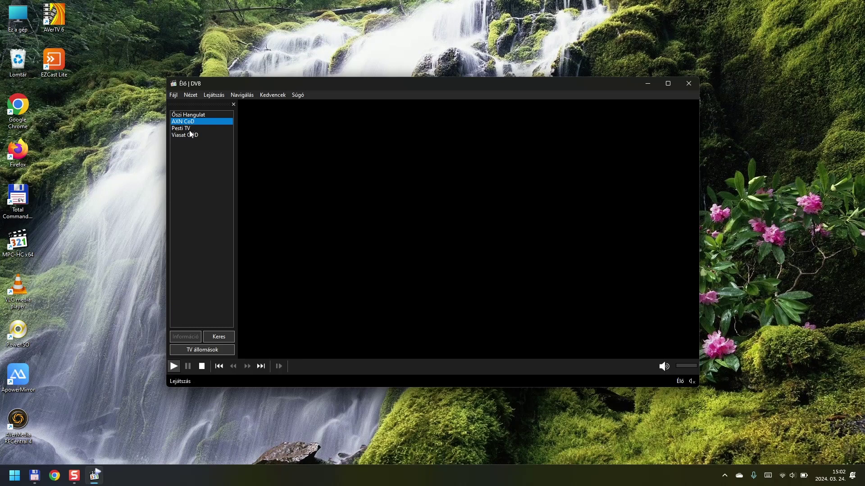
left_click(190, 130)
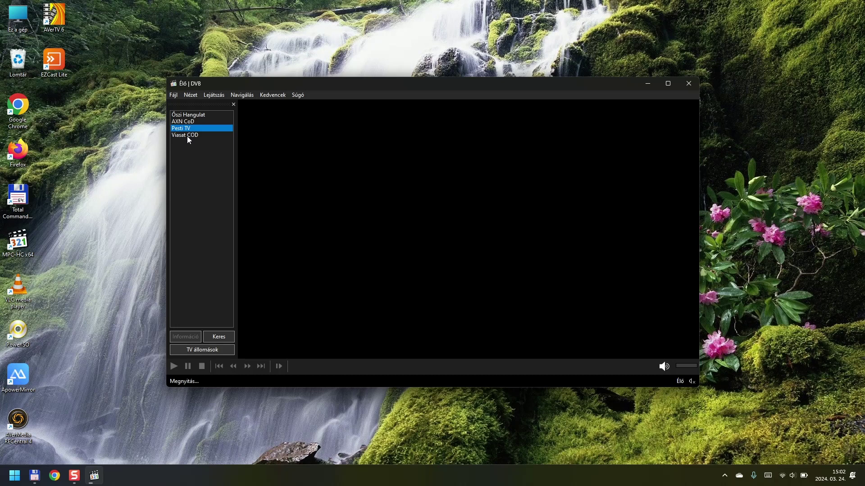
left_click(188, 136)
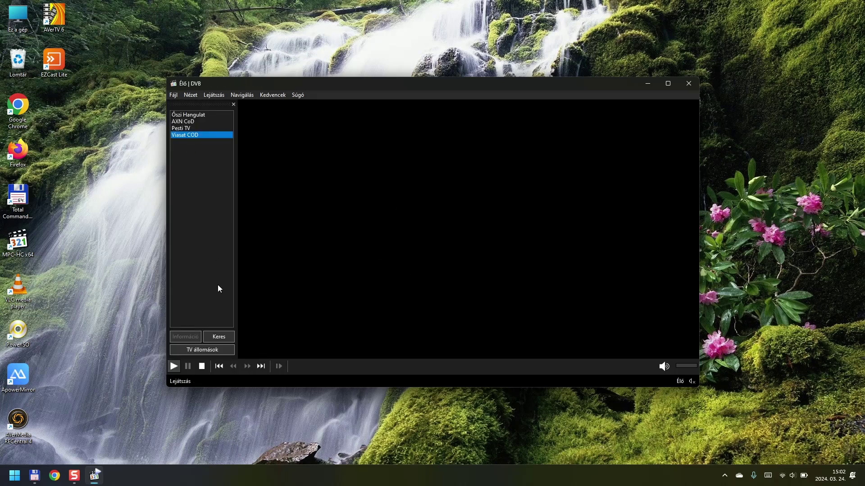
- Return to the TV stations, tune to Euronews and view the remaining channels at the end of the list
left_click(209, 352)
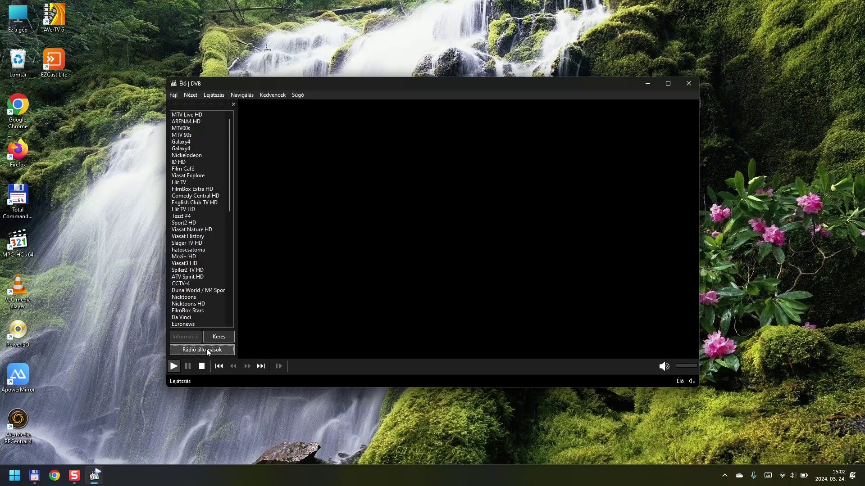
left_click(191, 325)
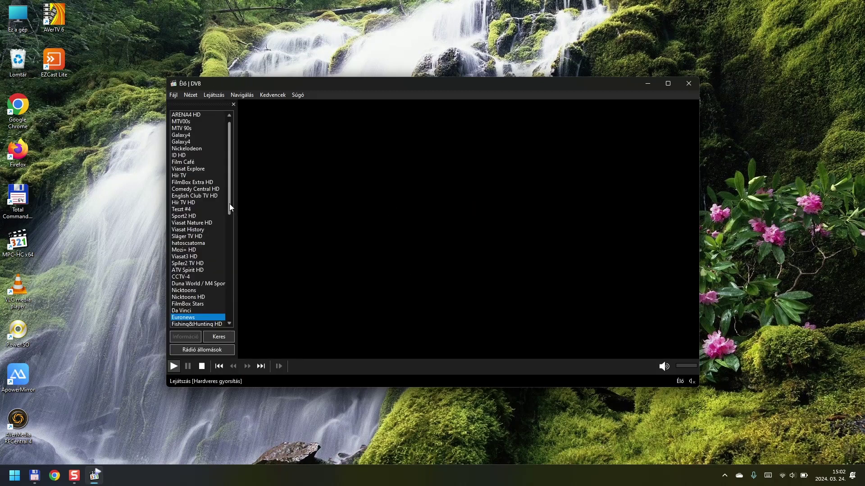
left_click_drag(230, 208, 236, 324)
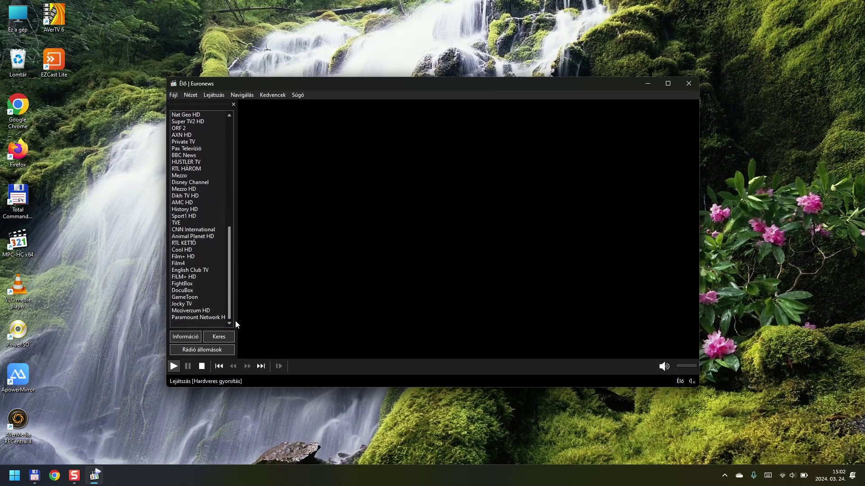